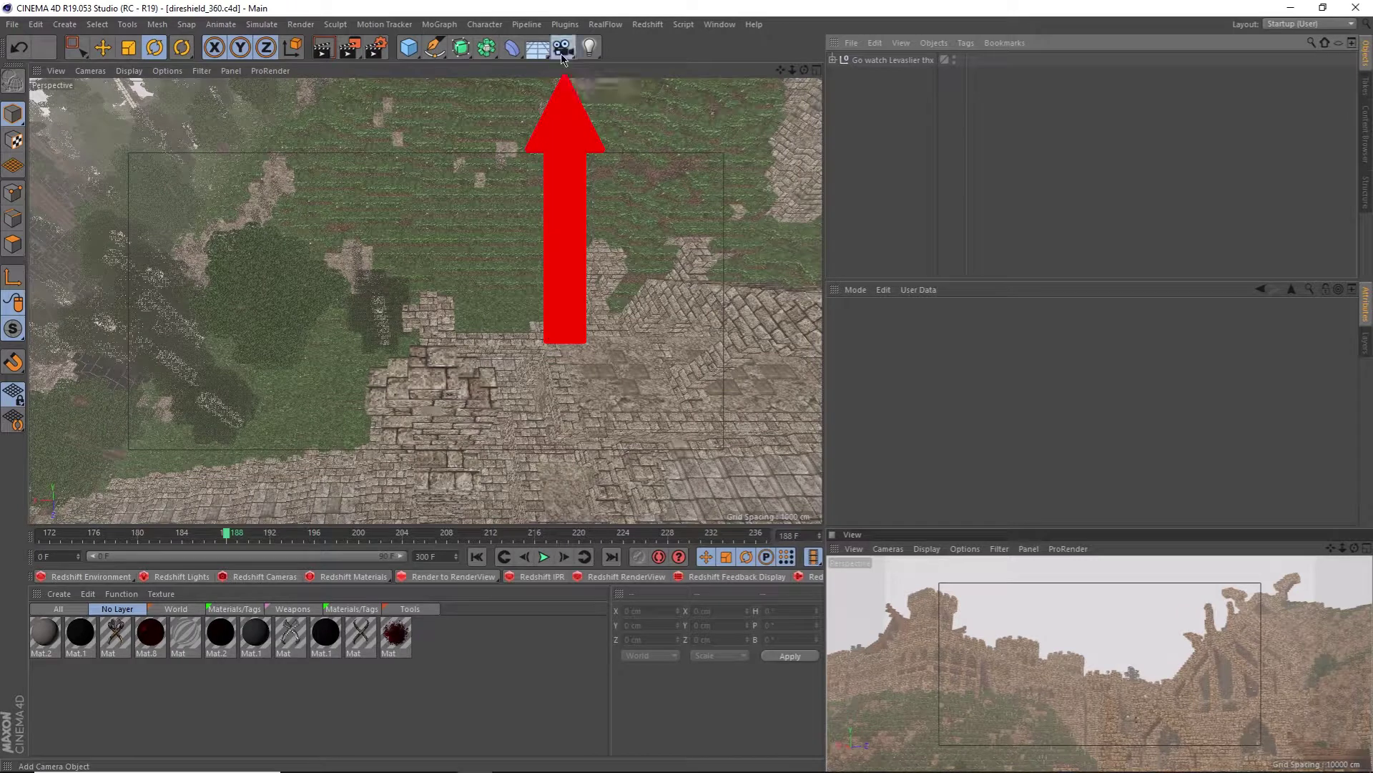
Add a camera with spherical lat-long mapping enabled, rotated to a 180° heading
click(564, 49)
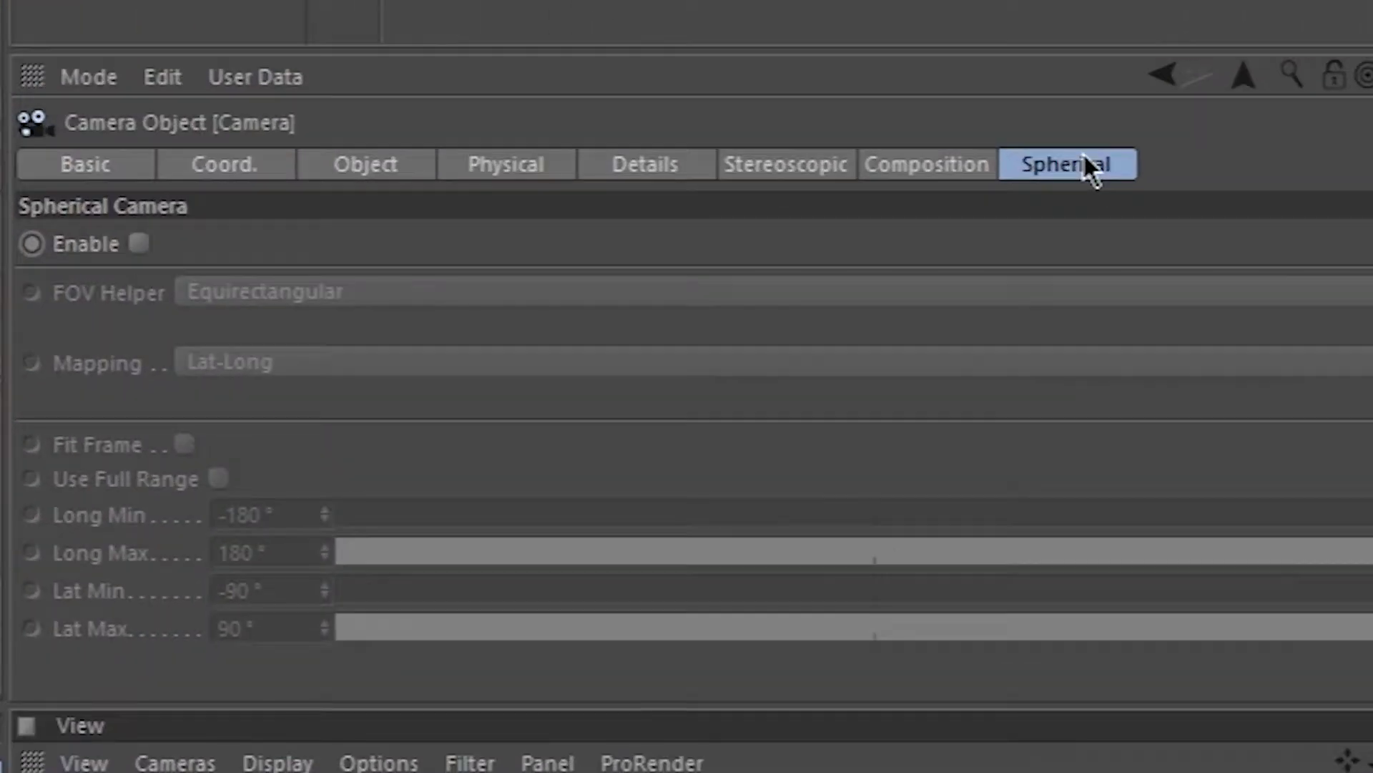
click(875, 353)
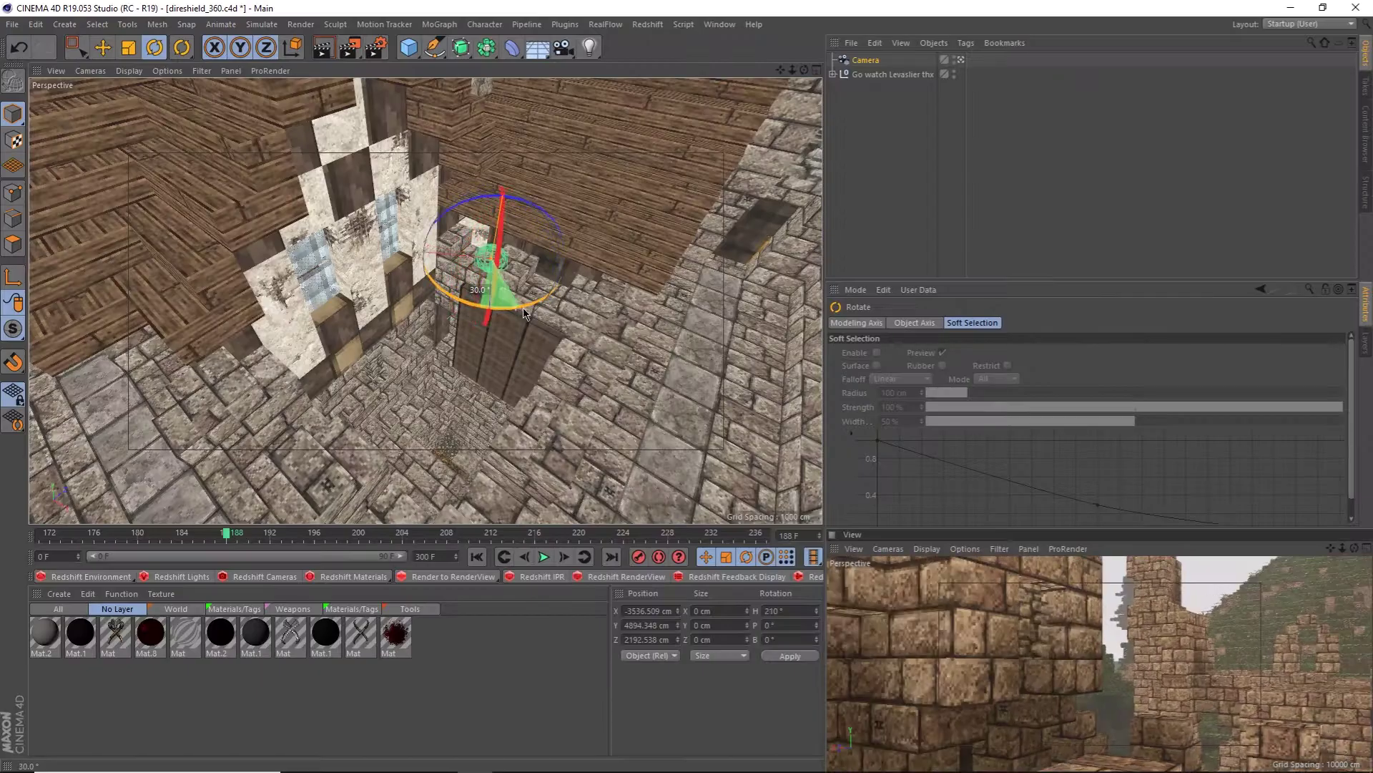
drag(485, 309, 478, 318)
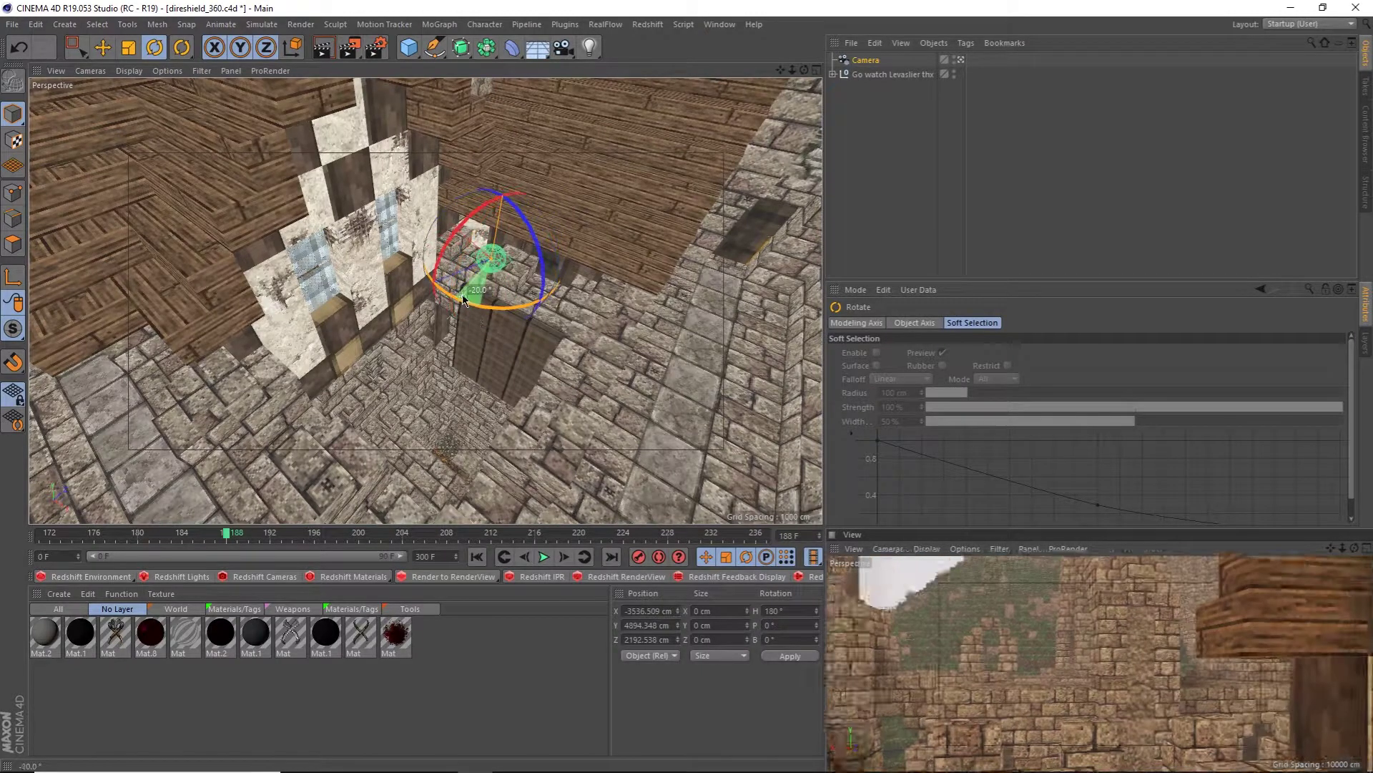
drag(475, 319, 477, 313)
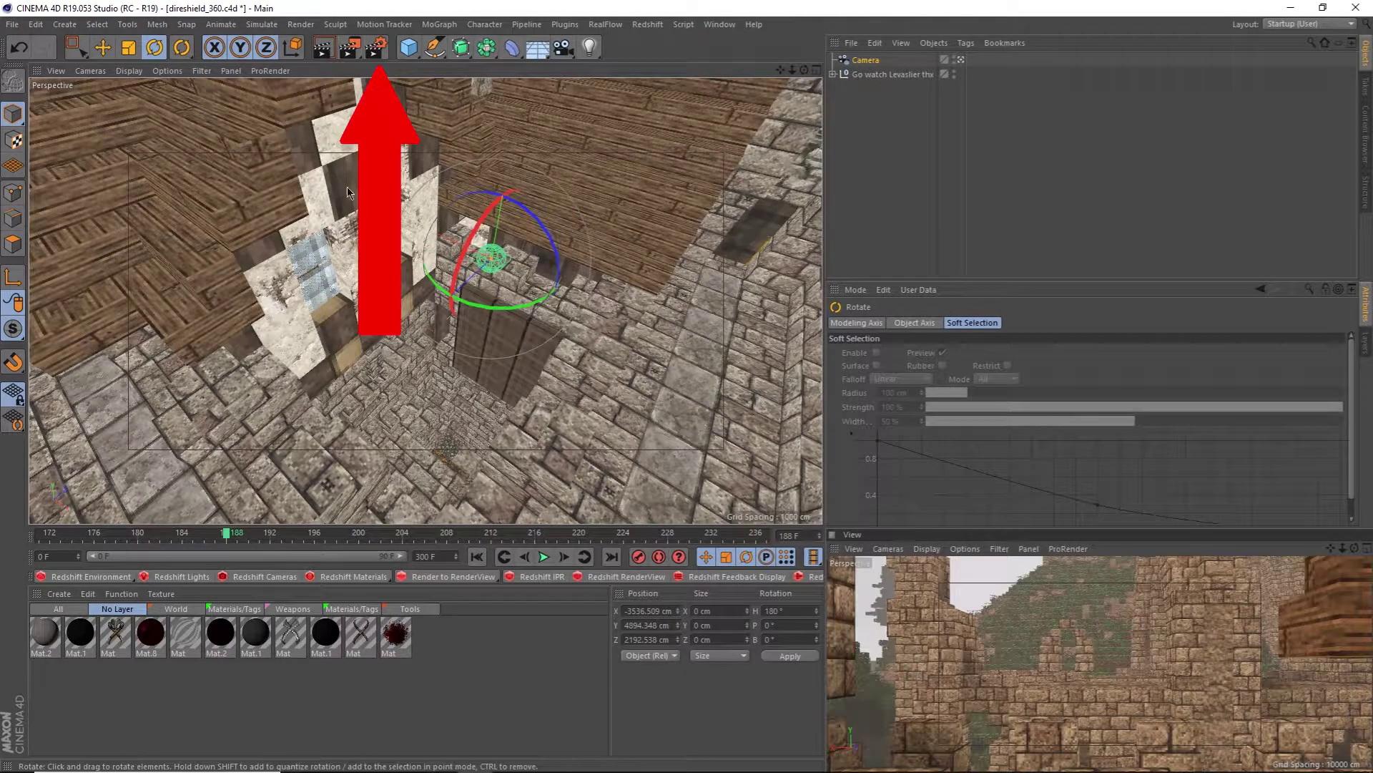
Set render output to 2000 × 1000 pixels and the saved image format to JPG
click(377, 48)
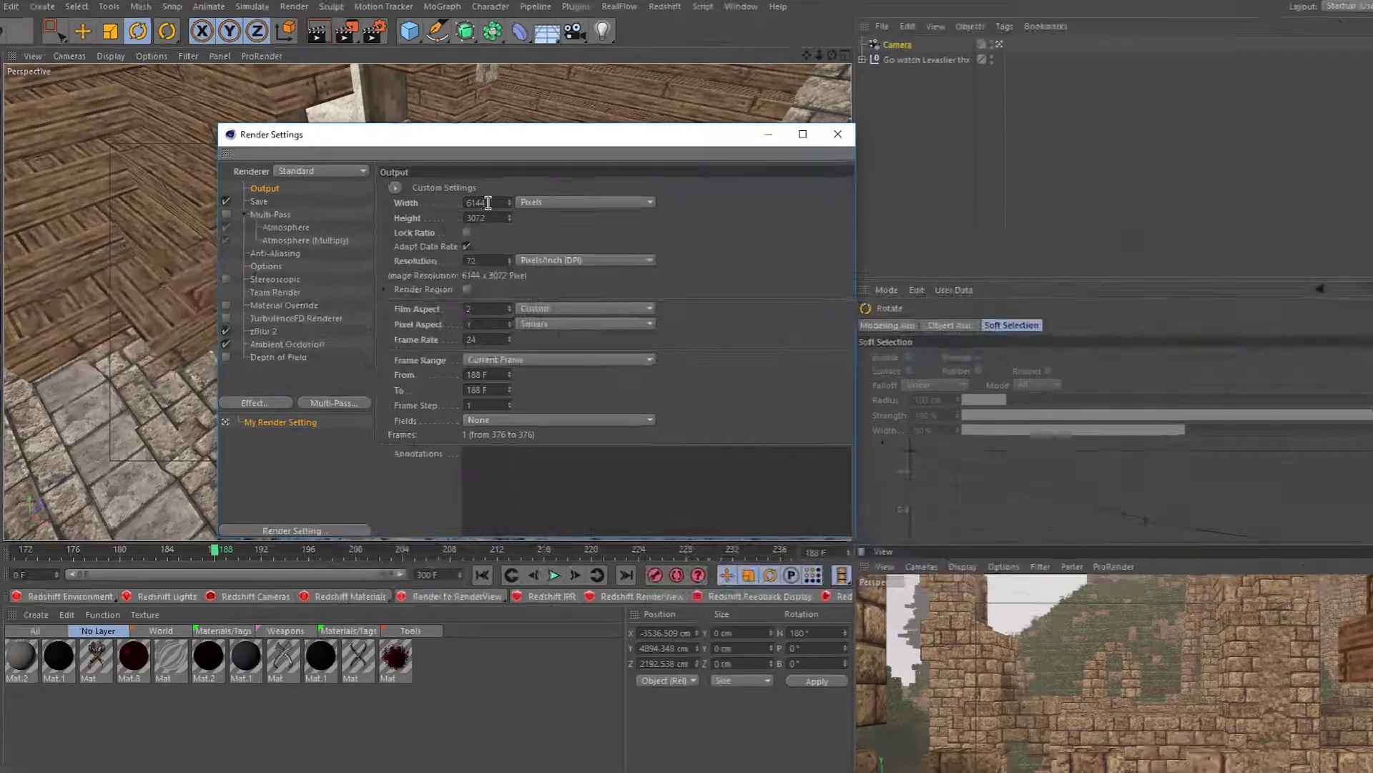
double_click(487, 207)
text(2000)
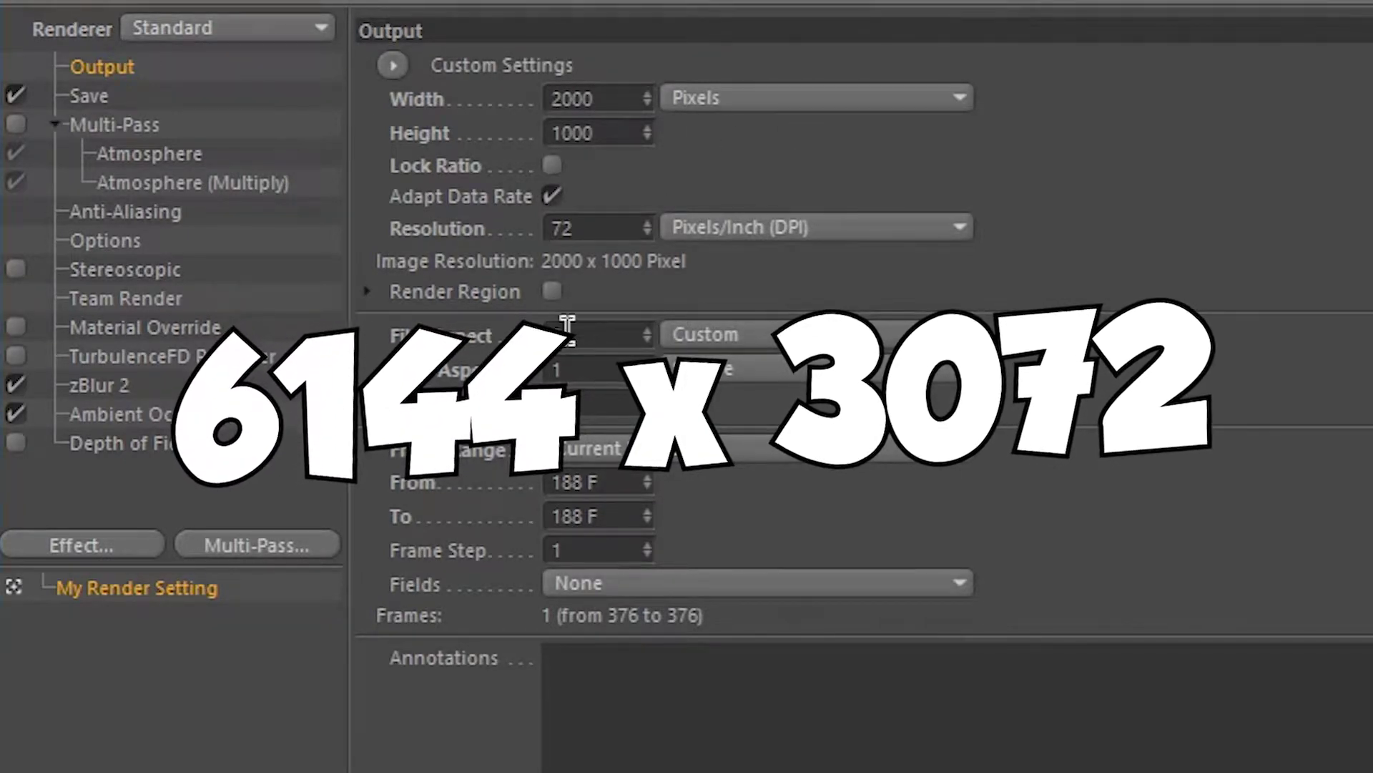
click(107, 98)
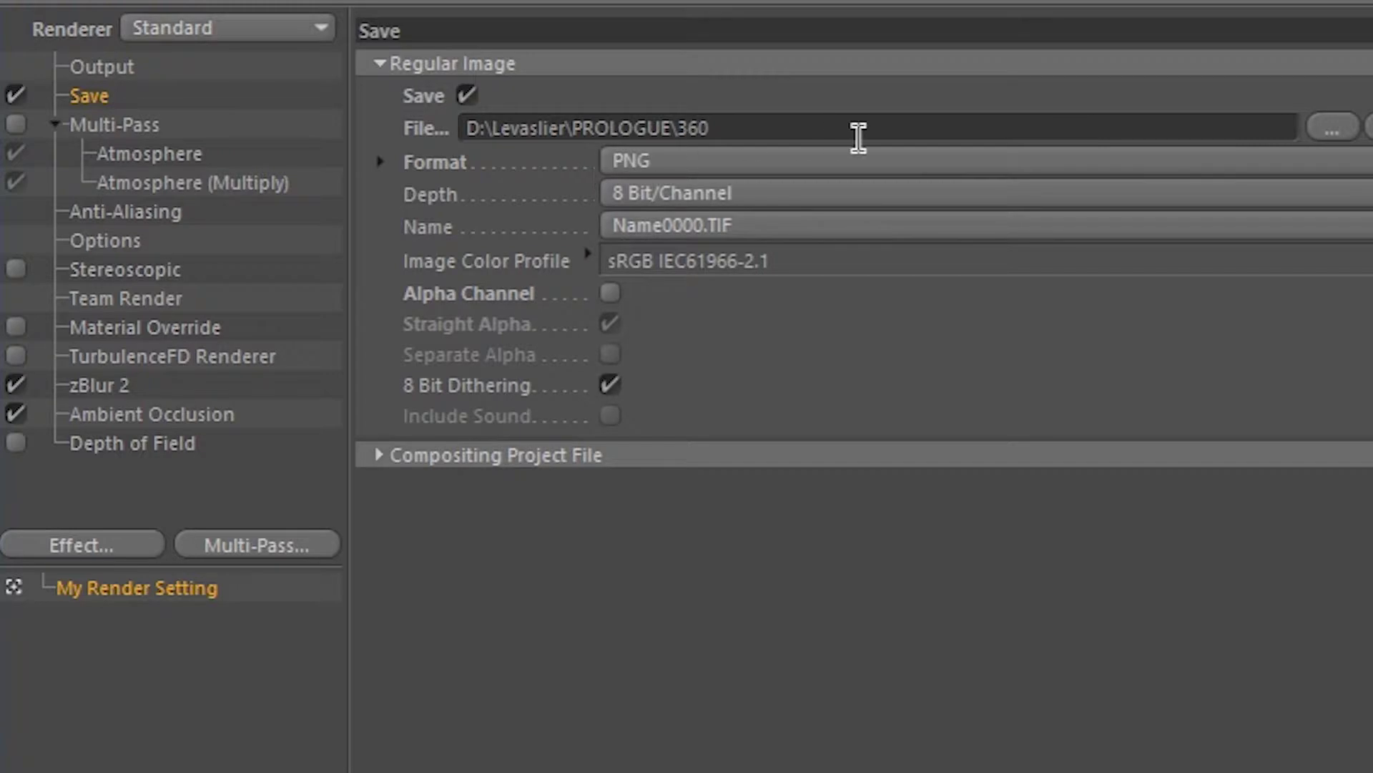
click(620, 165)
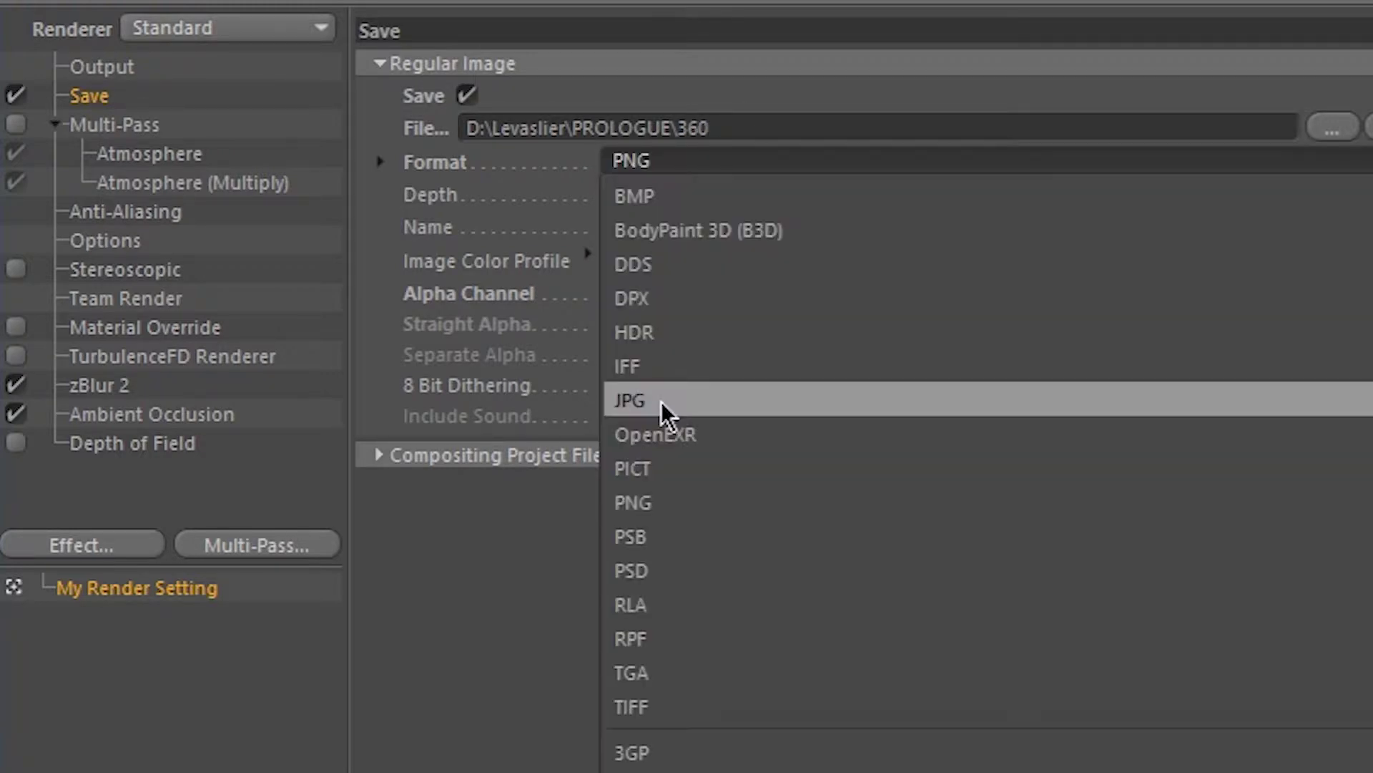
click(545, 193)
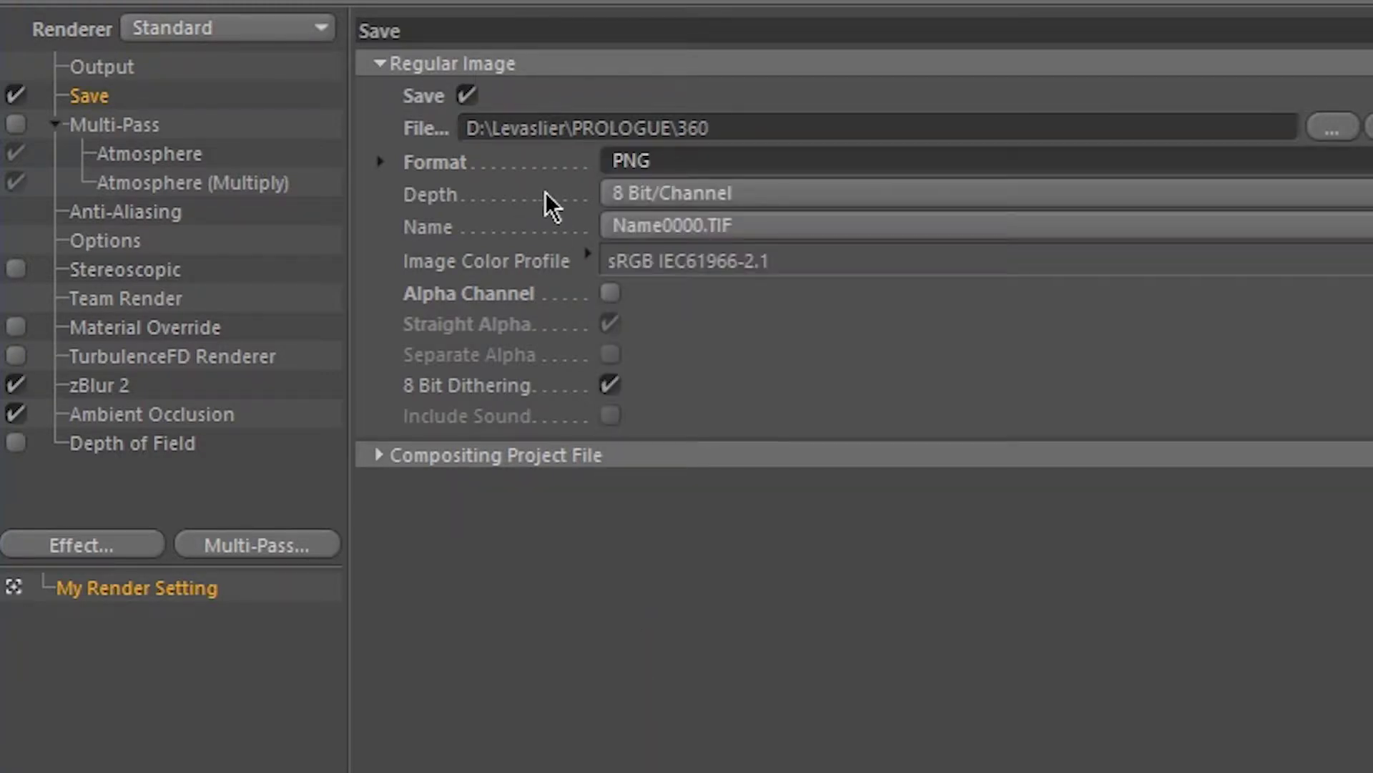
click(740, 164)
click(673, 395)
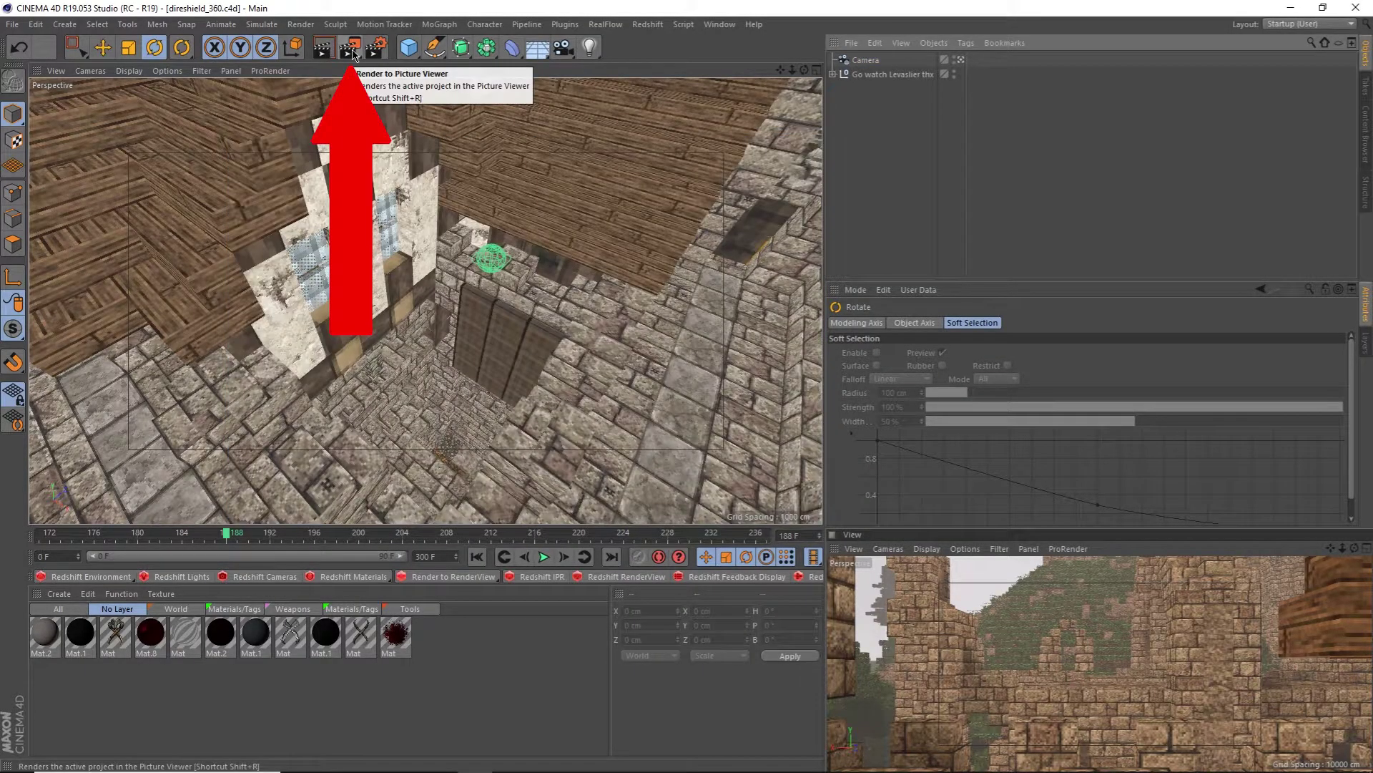
Render the 2000×1000 equirectangular castle panorama to the Picture Viewer
click(354, 54)
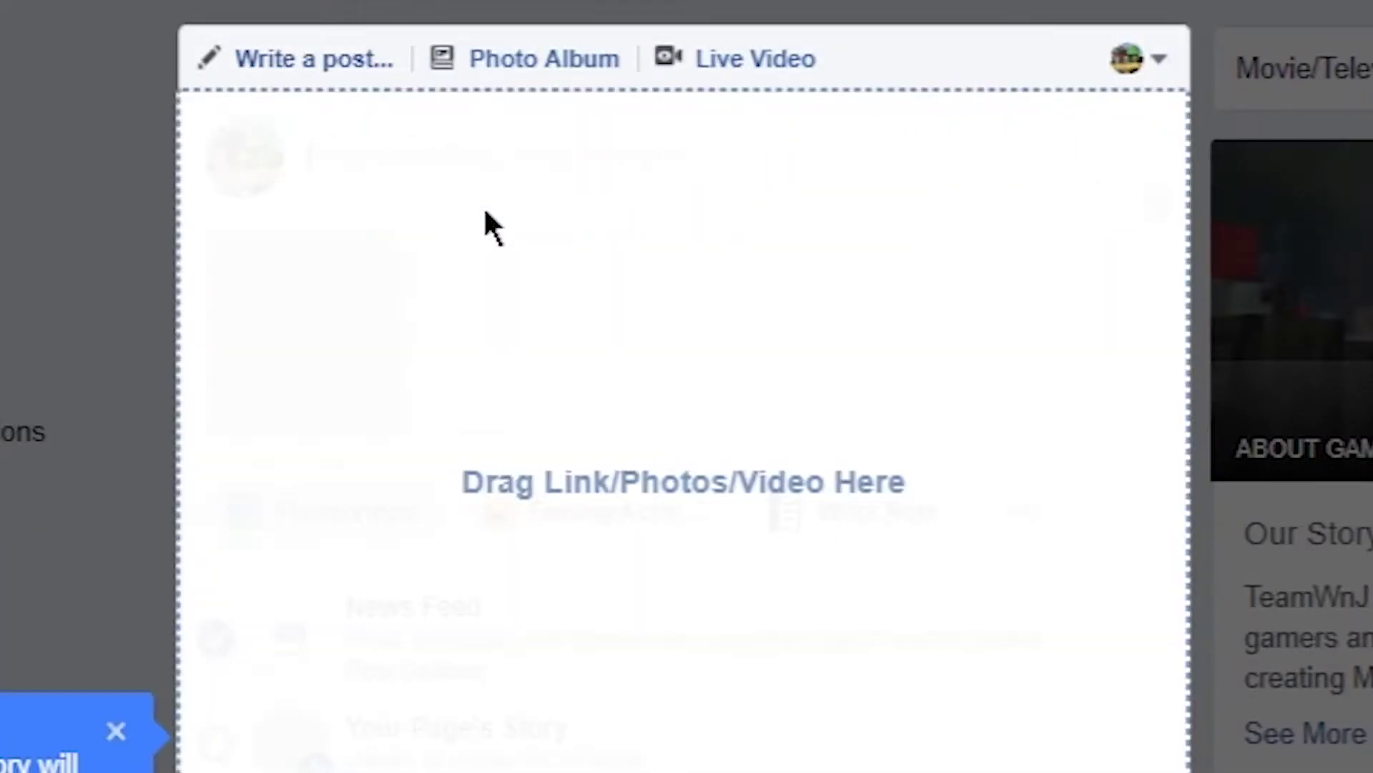
drag(491, 228, 483, 224)
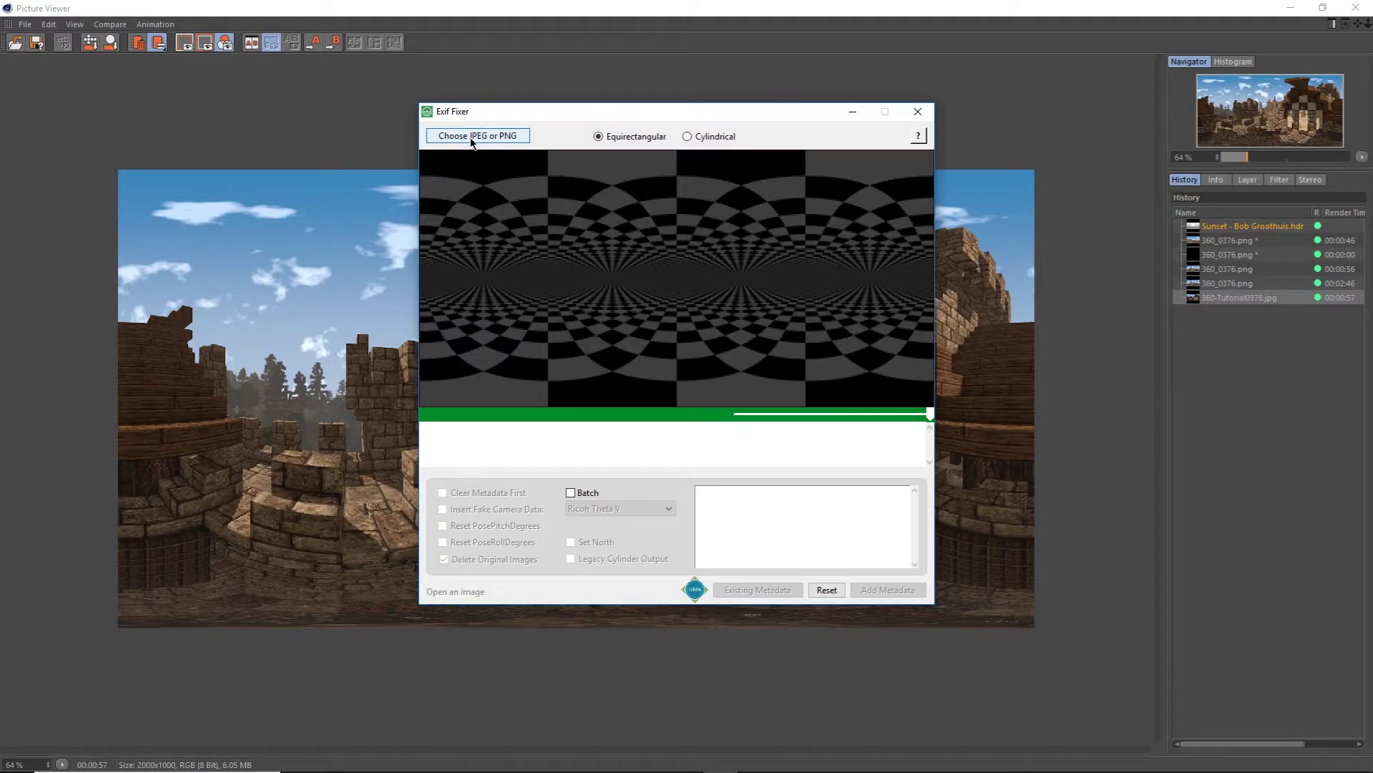
Load 360-Tutorial0376.jpg into Exif Fixer as equirectangular, with Clear Metadata First checked
click(470, 143)
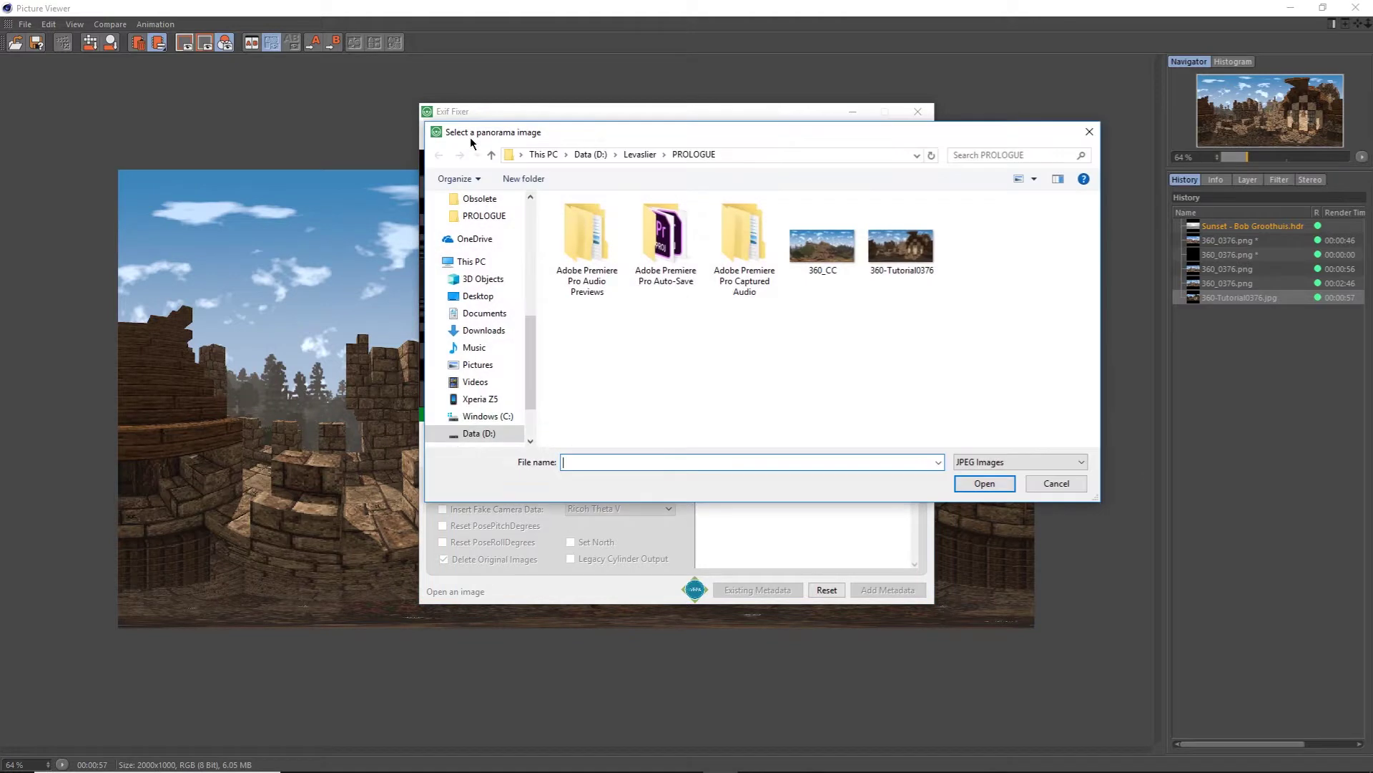
click(980, 486)
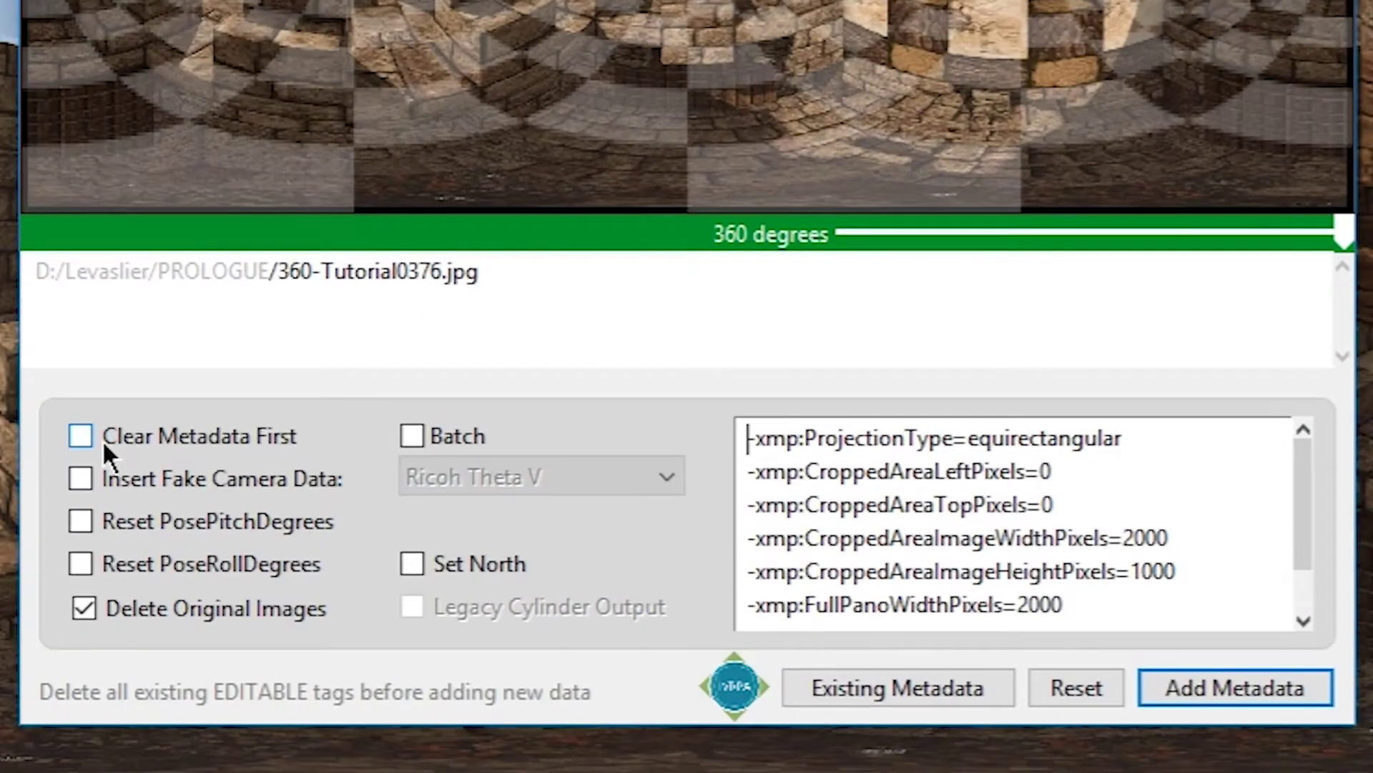
click(103, 445)
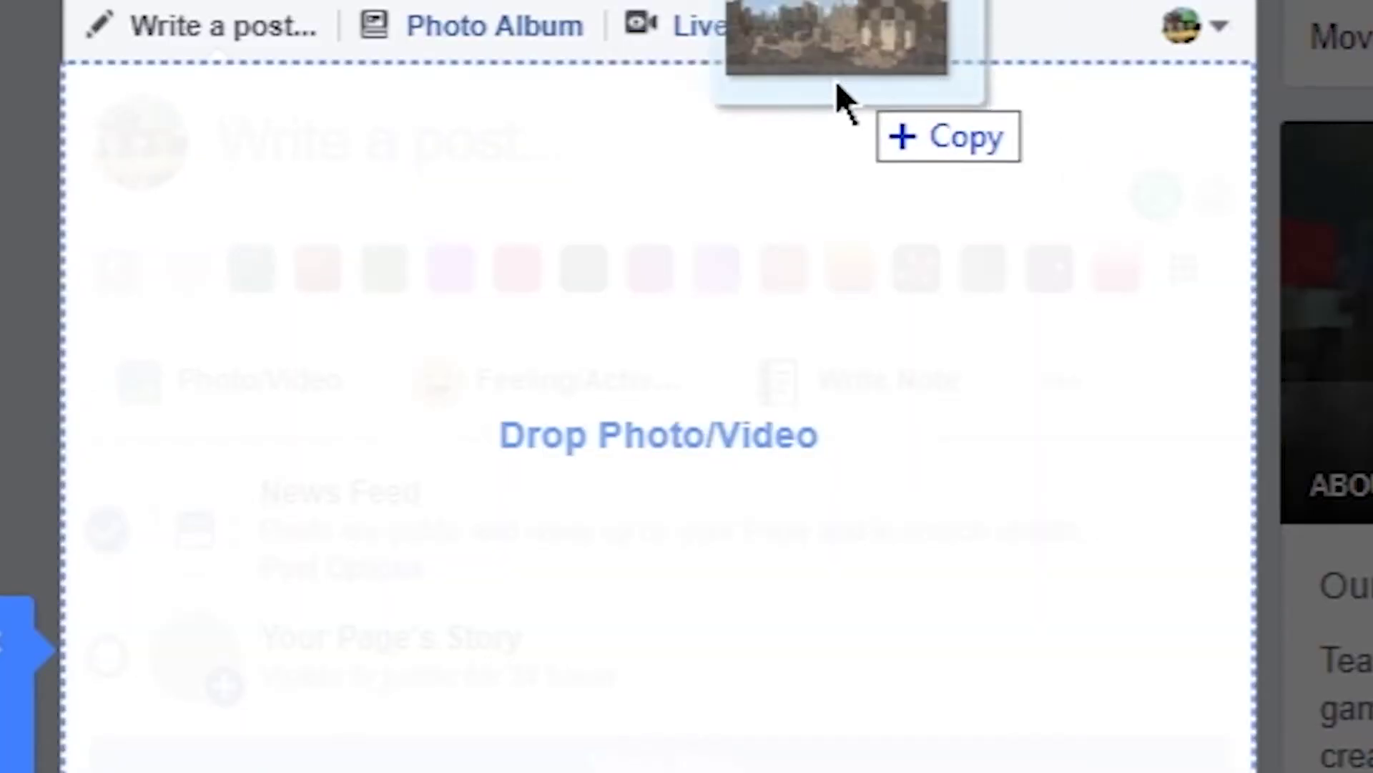
Drag the tagged castle panorama JPG into the Facebook post's Drop Photo/Video area
drag(836, 86, 630, 188)
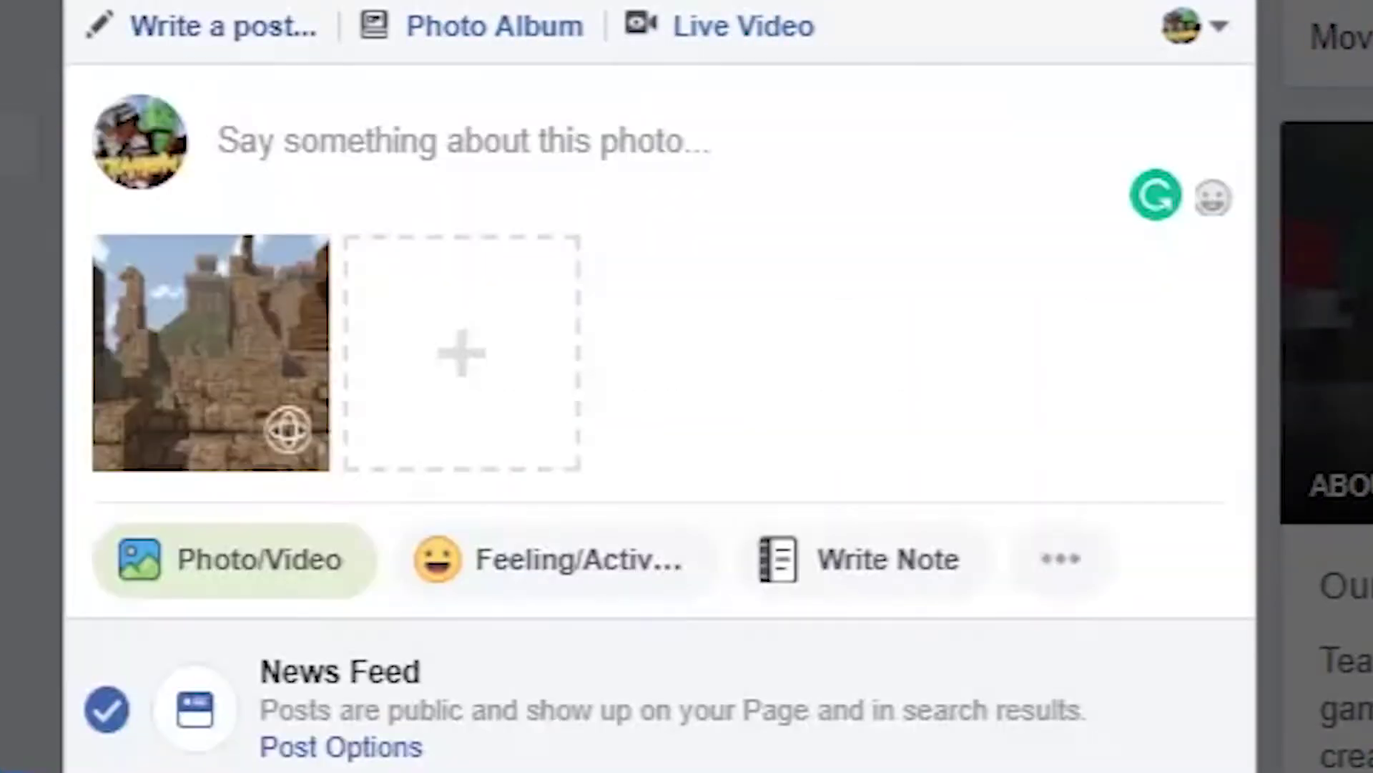